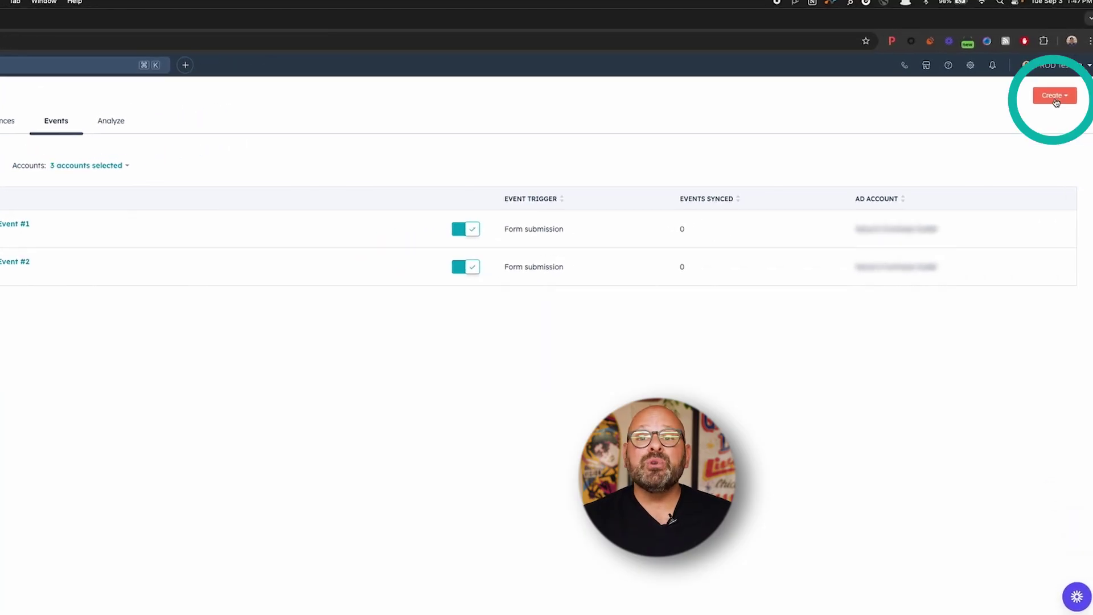
Create a new ad event for the selected ad account, triggered by Form submission
{"action": "left_click", "coordinate": [1054, 97]}
{"action": "left_click", "coordinate": [1042, 175]}
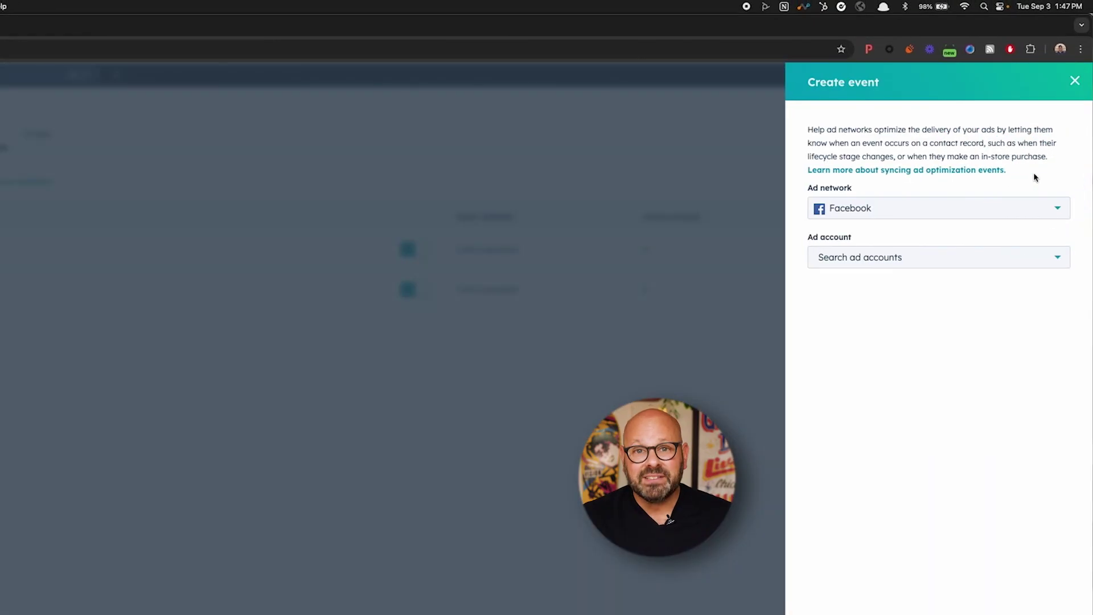
{"action": "left_click", "coordinate": [966, 263]}
{"action": "left_click", "coordinate": [927, 353]}
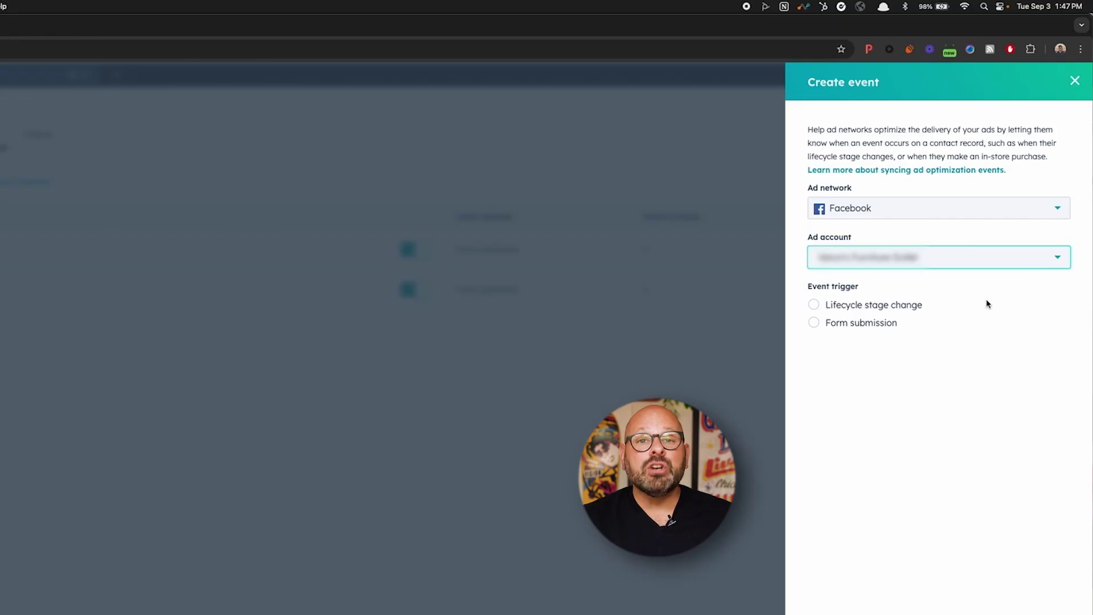
{"action": "left_click", "coordinate": [889, 330]}
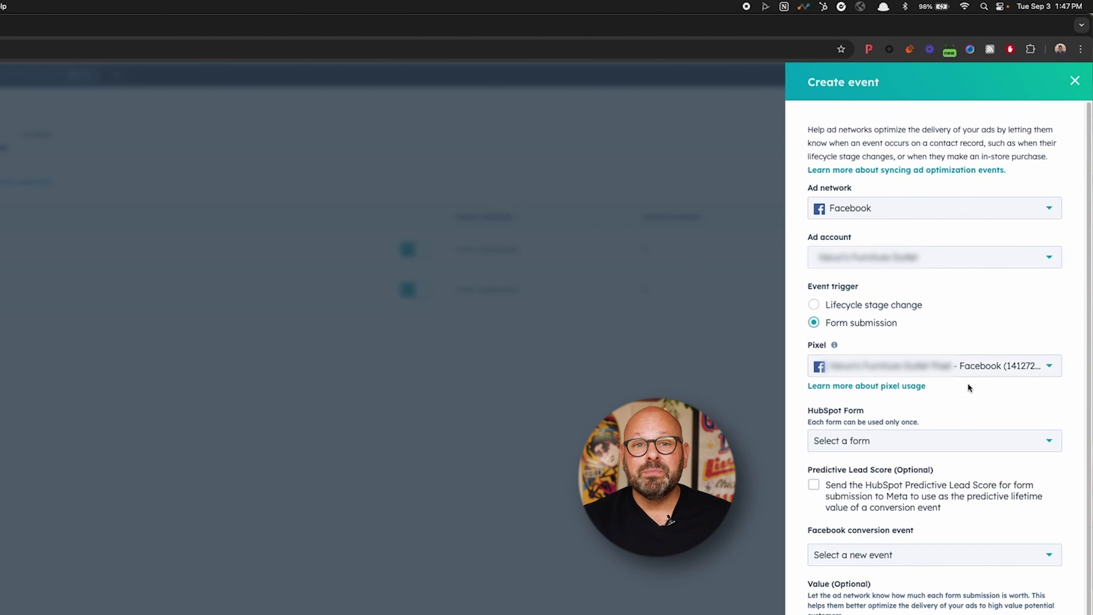
Select the New newsletter sign-up form and enable sharing Predictive Lead Score with Meta
{"action": "left_click", "coordinate": [951, 437]}
{"action": "left_click", "coordinate": [932, 523]}
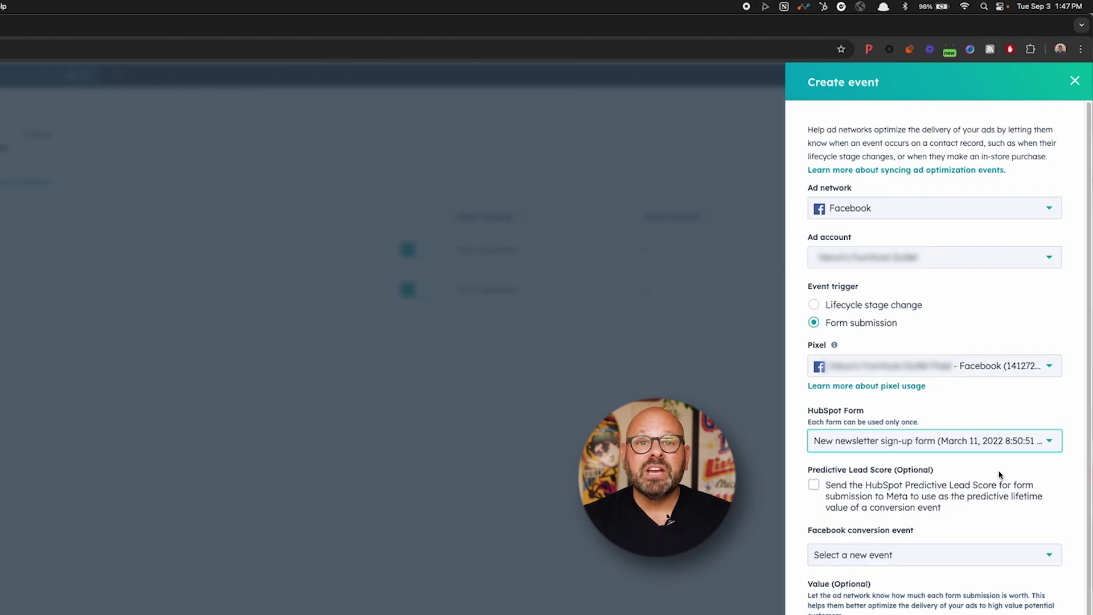
{"action": "left_click", "coordinate": [986, 487]}
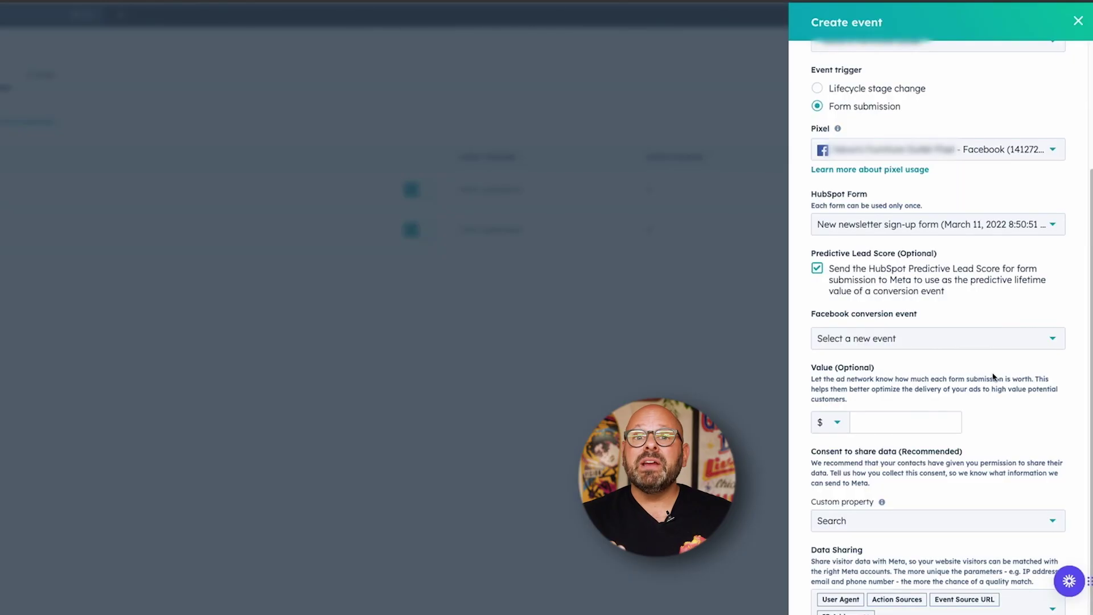
Set the Facebook conversion event to Subscribe with a value of 10 per submission
{"action": "left_click", "coordinate": [942, 341]}
{"action": "scroll", "coordinate": [911, 440], "scroll_direction": "down", "scroll_amount": 3}
{"action": "scroll", "coordinate": [913, 441], "scroll_direction": "down", "scroll_amount": 2}
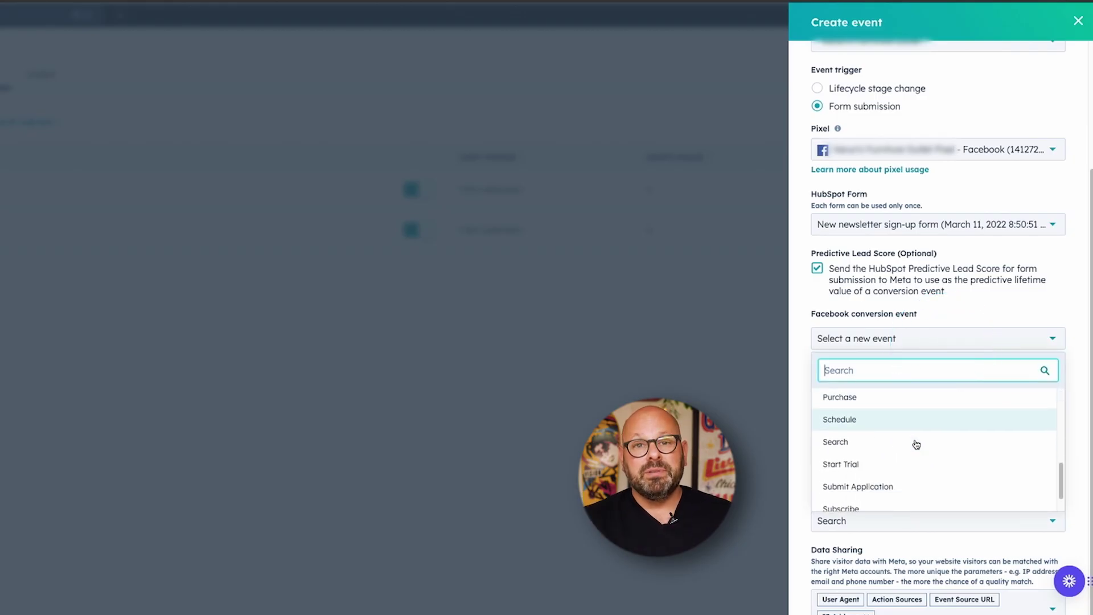
{"action": "left_click", "coordinate": [904, 475]}
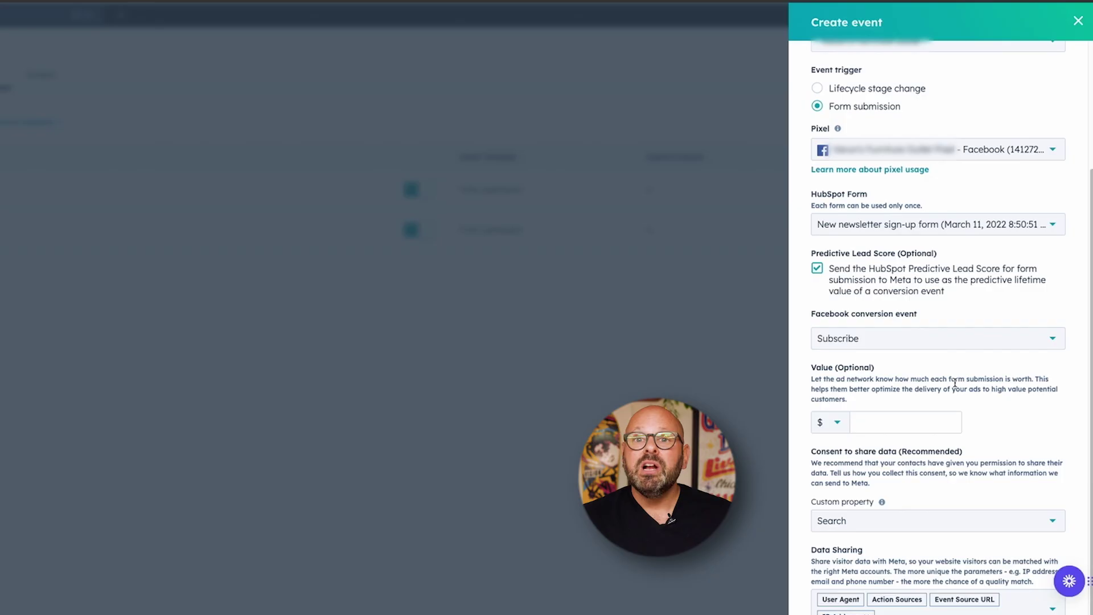
{"action": "left_click", "coordinate": [930, 429]}
{"action": "type", "text": "10"}
{"action": "left_click", "coordinate": [1004, 452]}
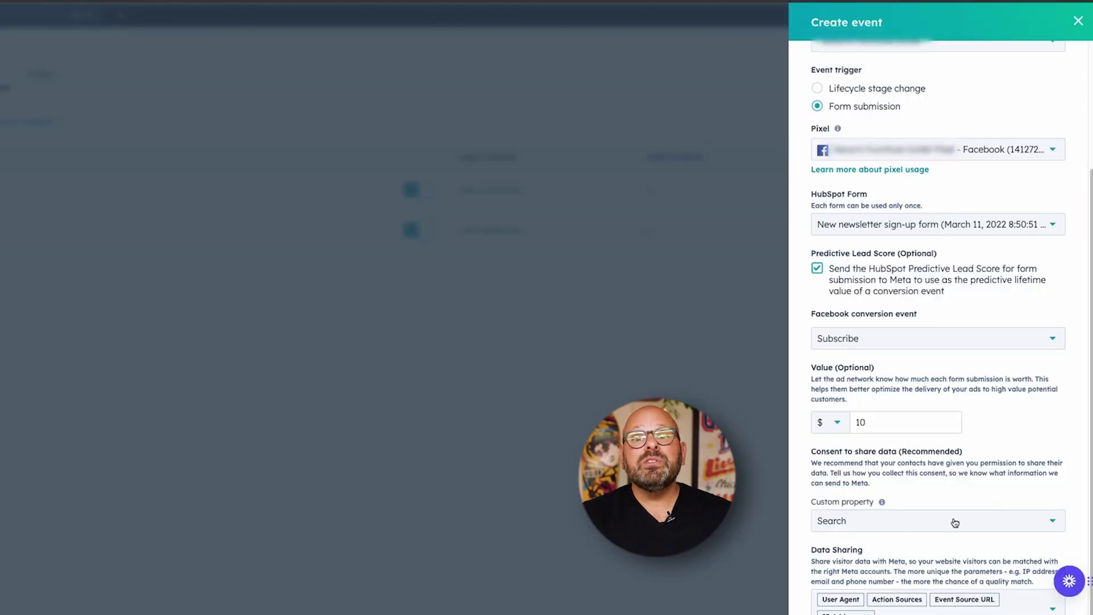
Choose the Consent custom property, with Yes as the value indicating consent
{"action": "left_click", "coordinate": [952, 520]}
{"action": "left_click", "coordinate": [913, 606]}
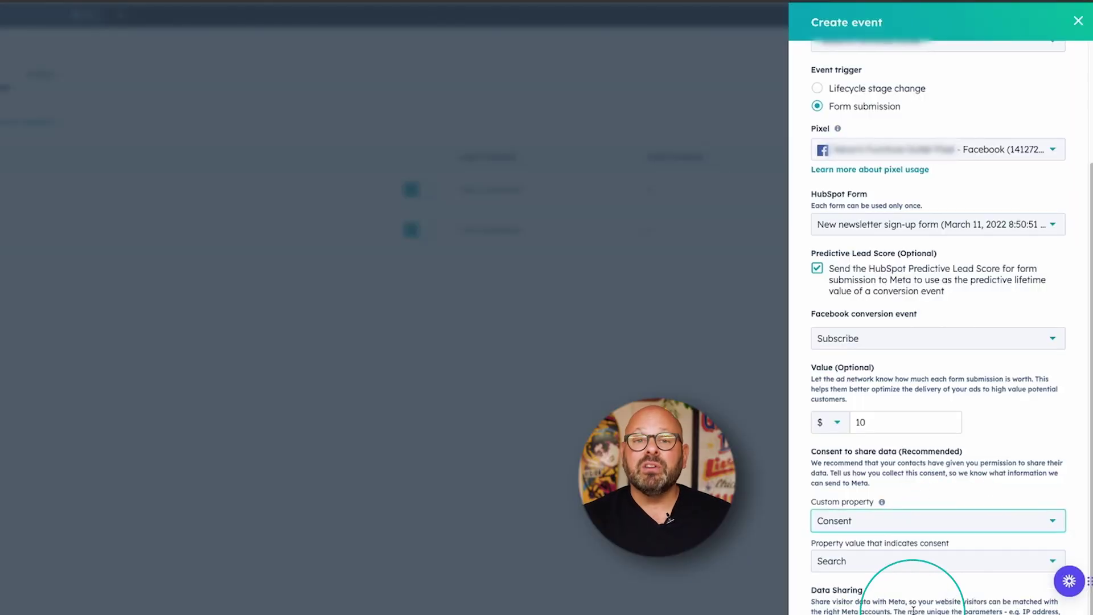
{"action": "left_click", "coordinate": [897, 562]}
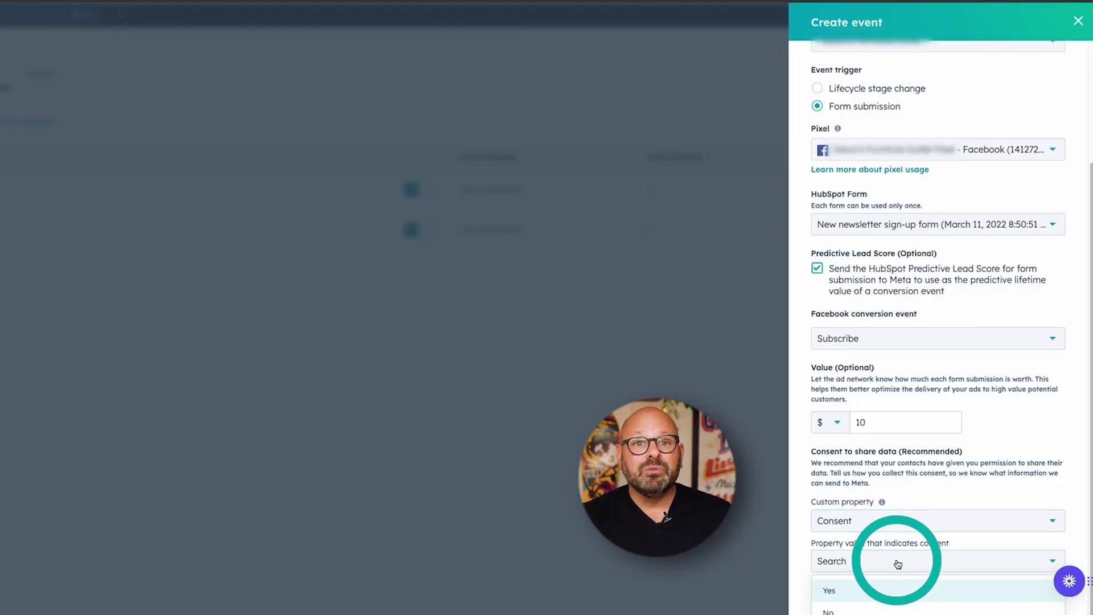
{"action": "left_click", "coordinate": [891, 595]}
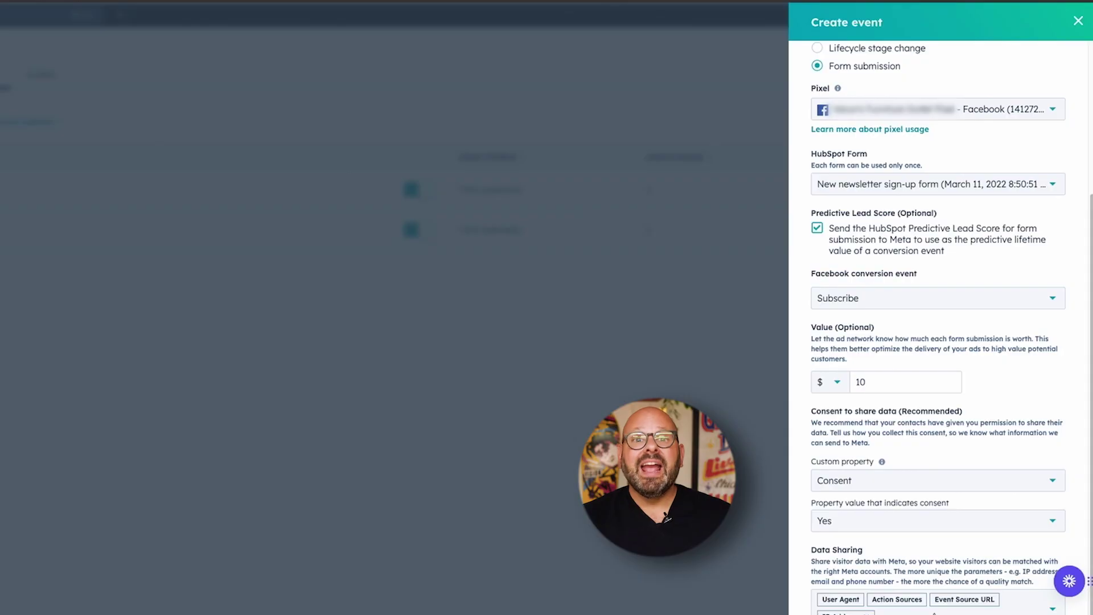
Add Email, First Name, Last Name and Phone to the data shared with Meta
{"action": "left_click", "coordinate": [1013, 602]}
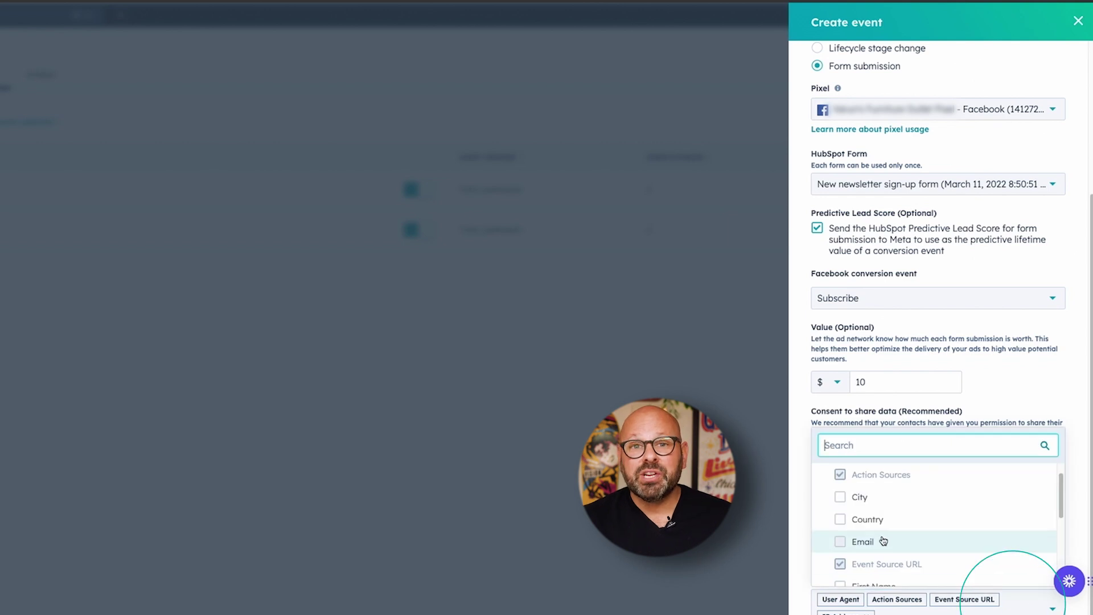
{"action": "left_click", "coordinate": [883, 540]}
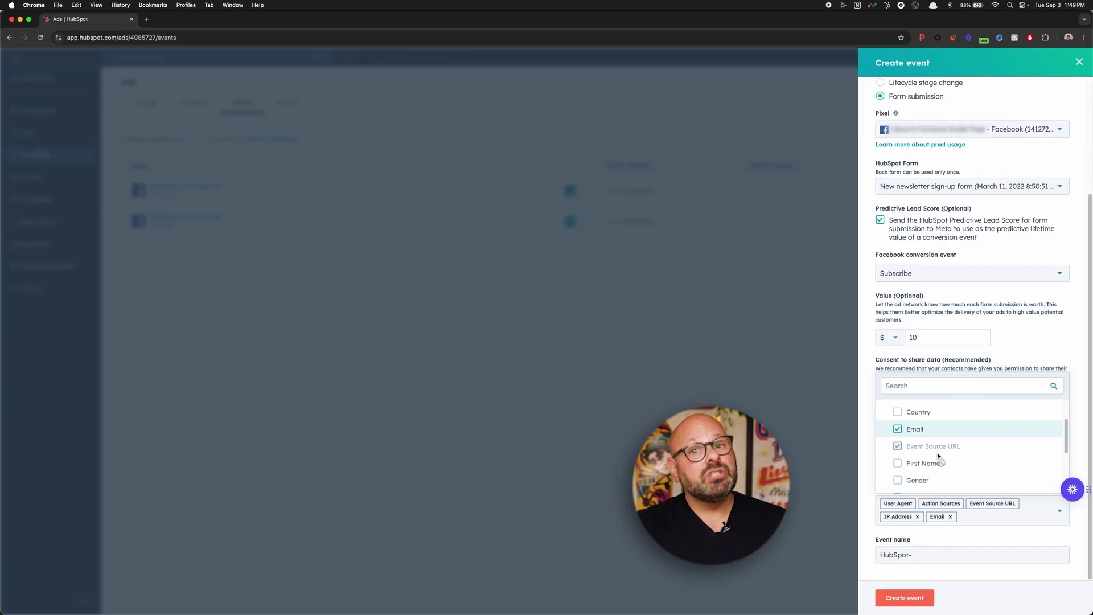
{"action": "left_click", "coordinate": [938, 459]}
{"action": "scroll", "coordinate": [937, 460], "scroll_direction": "down", "scroll_amount": 3}
{"action": "left_click", "coordinate": [938, 461]}
{"action": "scroll", "coordinate": [937, 461], "scroll_direction": "down", "scroll_amount": 3}
{"action": "left_click", "coordinate": [934, 438]}
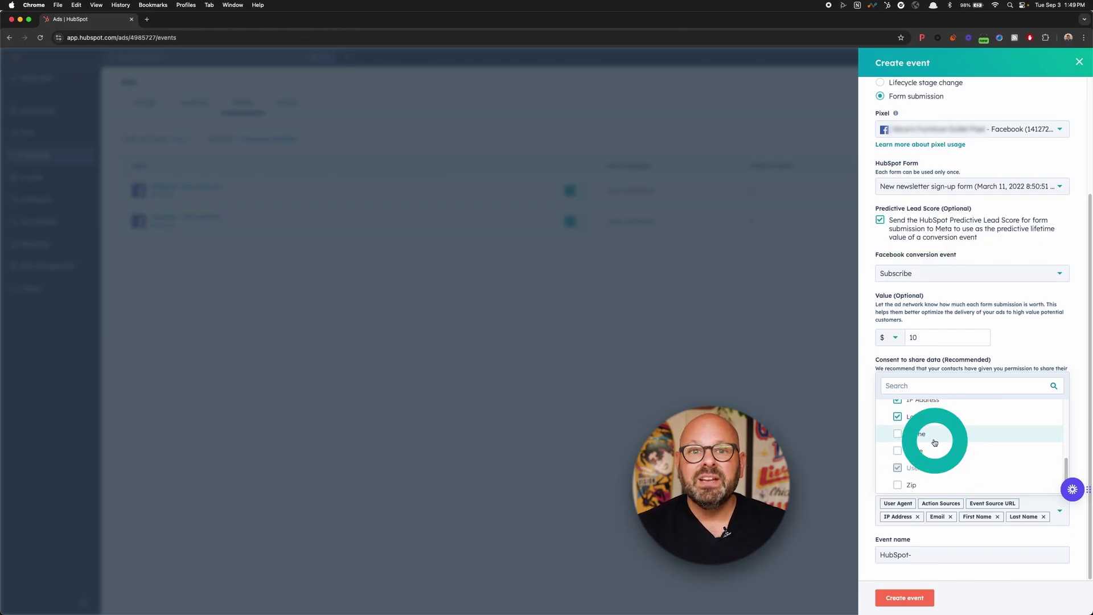
Name the event 'Test Event #3' and create it
{"action": "left_click", "coordinate": [968, 568]}
{"action": "type", "text": "Test Event"}
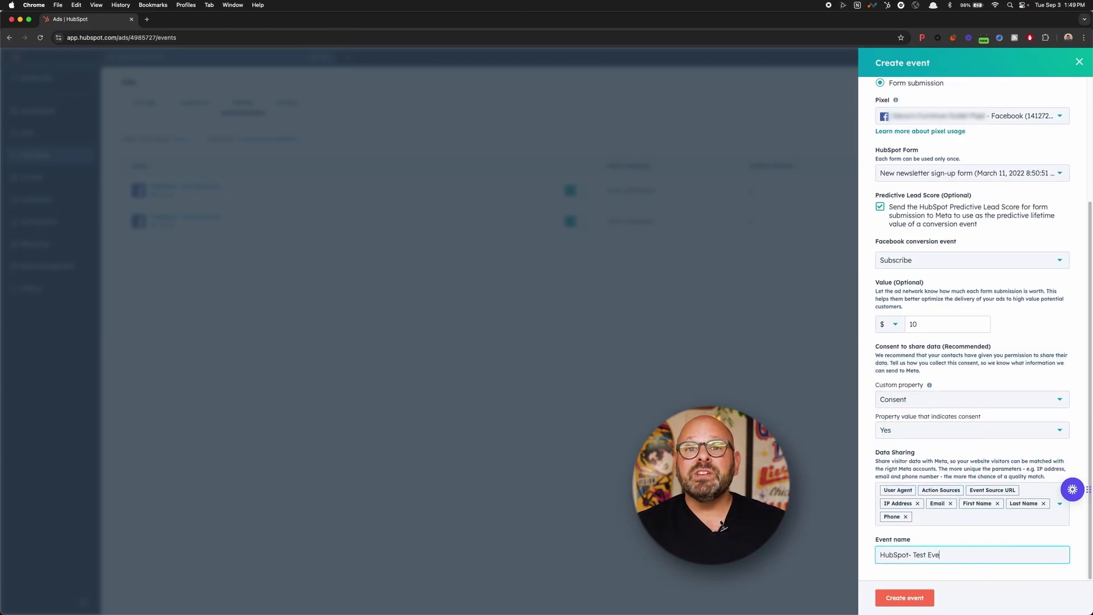
{"action": "type", "text": " #3"}
{"action": "left_click", "coordinate": [905, 598]}
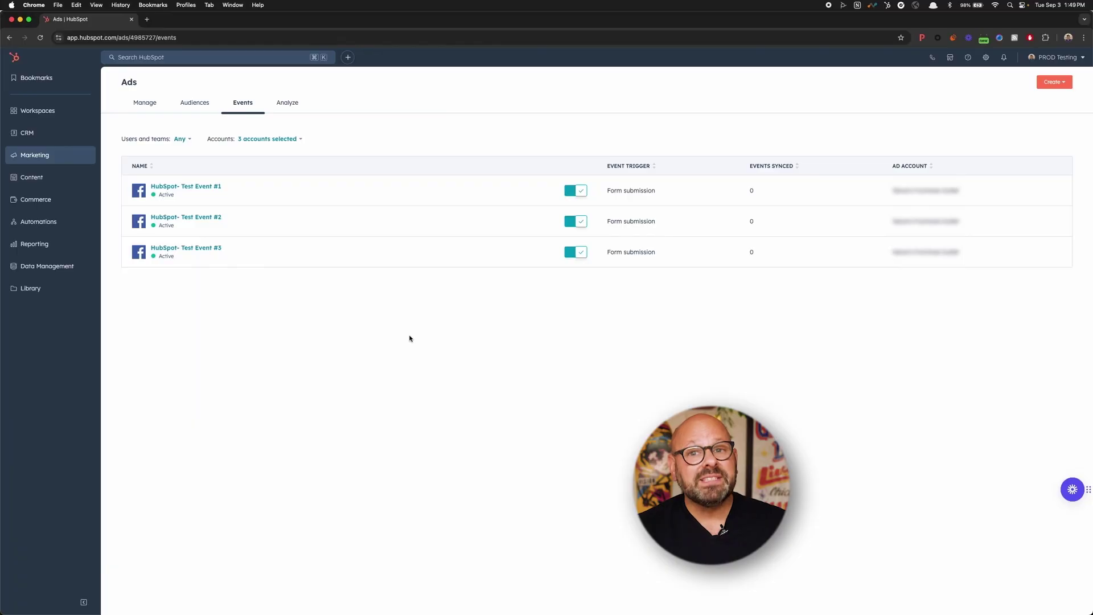
In HubSpot- Test Event #1, set the consent custom property to Consent with value Yes
{"action": "left_click", "coordinate": [213, 192]}
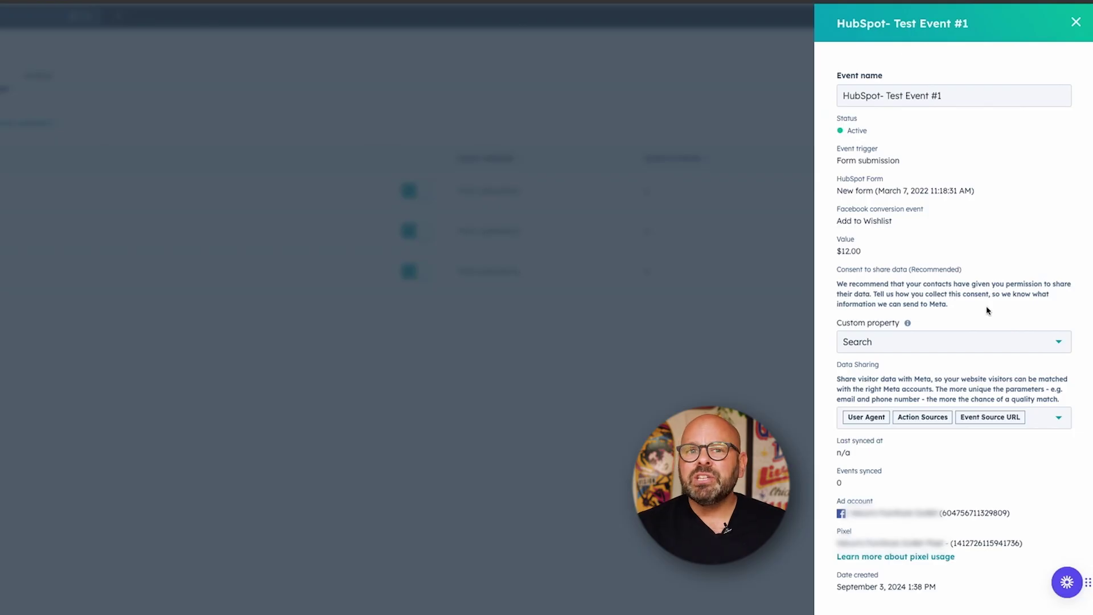
{"action": "left_click", "coordinate": [966, 340]}
{"action": "left_click", "coordinate": [893, 426]}
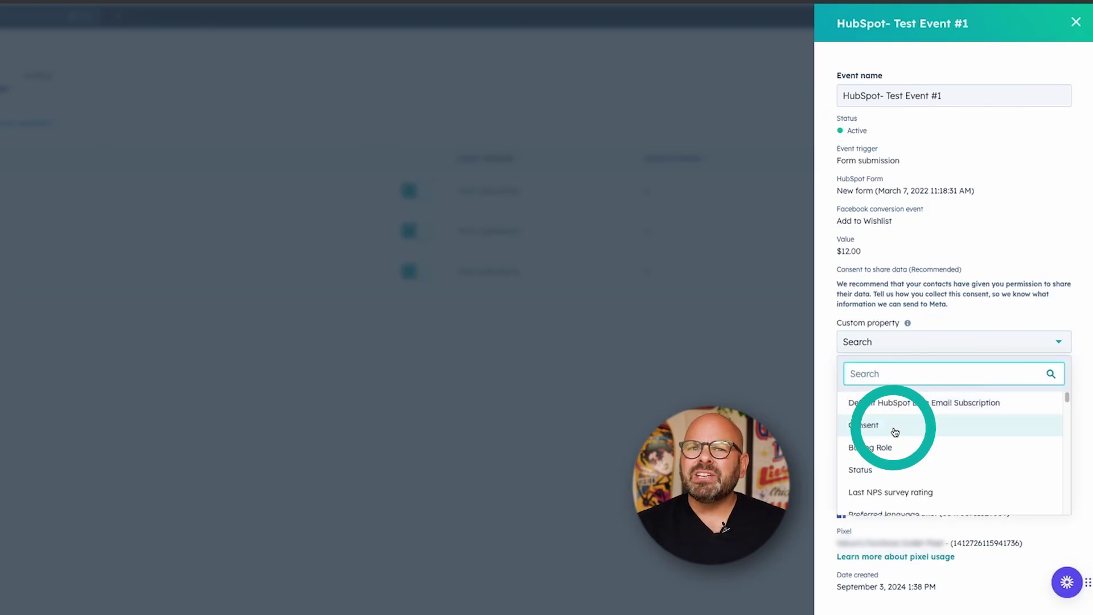
{"action": "left_click", "coordinate": [897, 382]}
{"action": "left_click", "coordinate": [896, 414]}
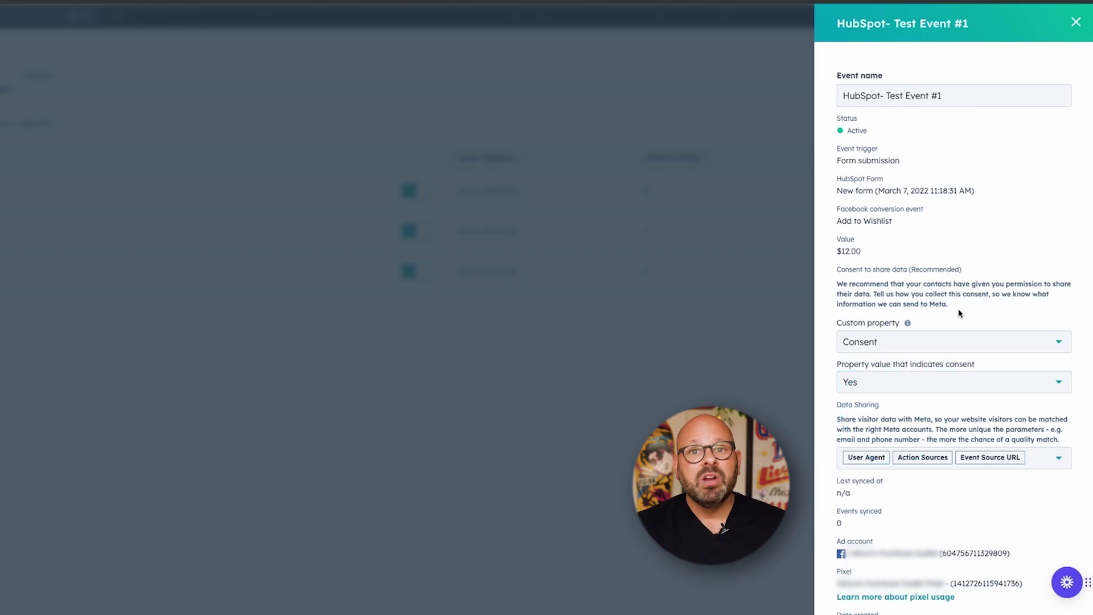